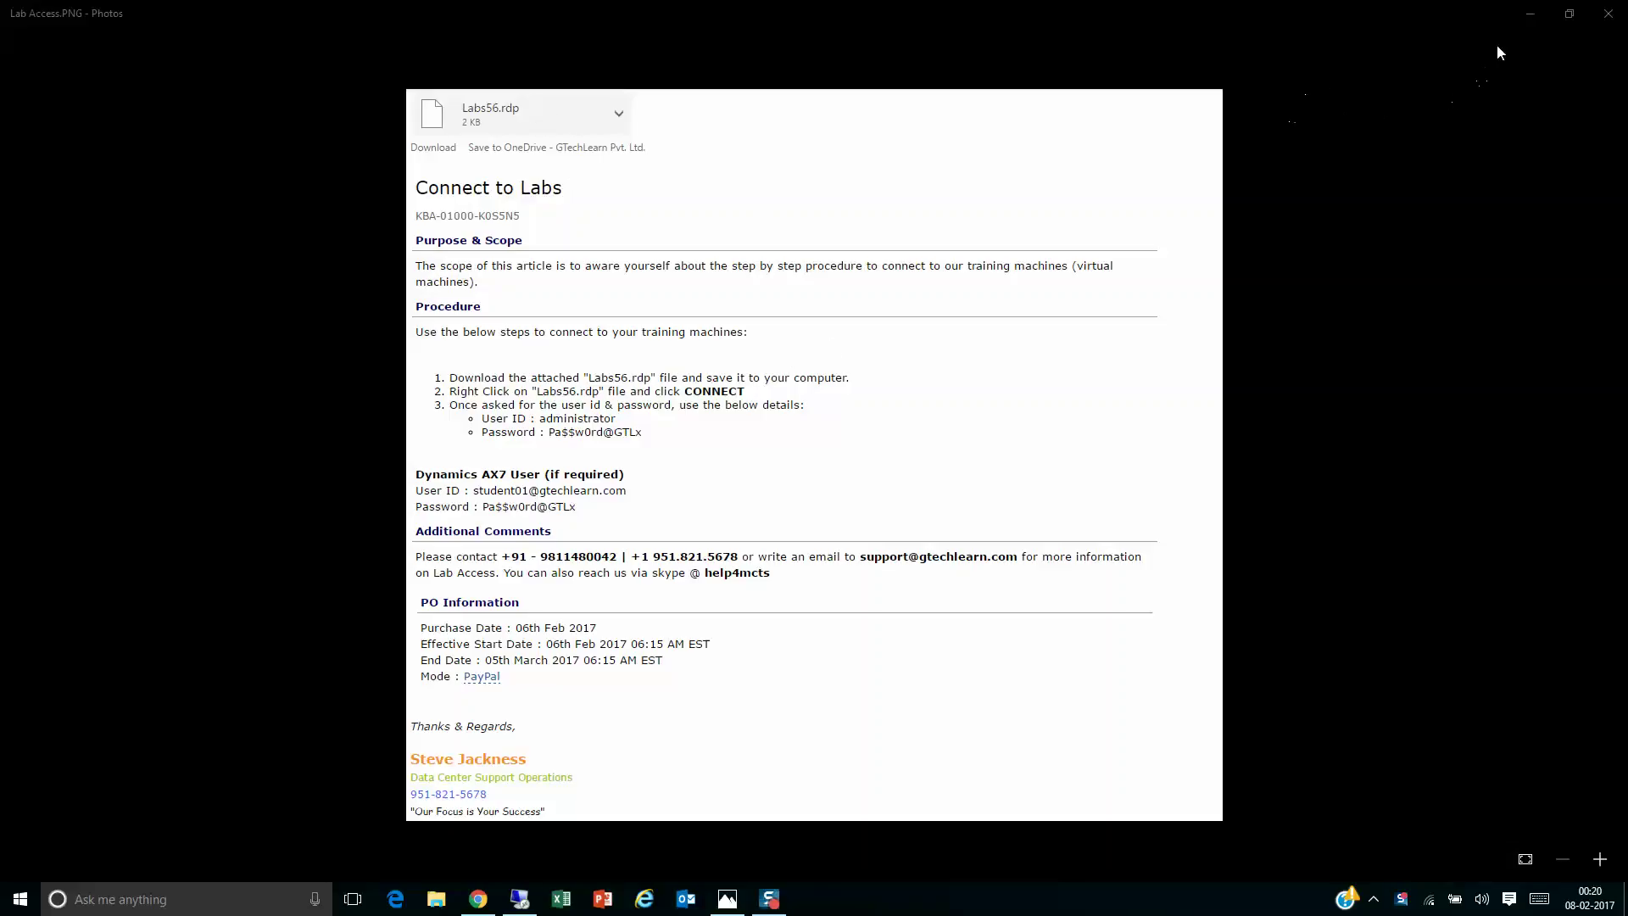
# - Minimize the Photos window showing Lab Access.PNG to reveal the Labs56.rdp desktop
pyautogui.click(1526, 19)
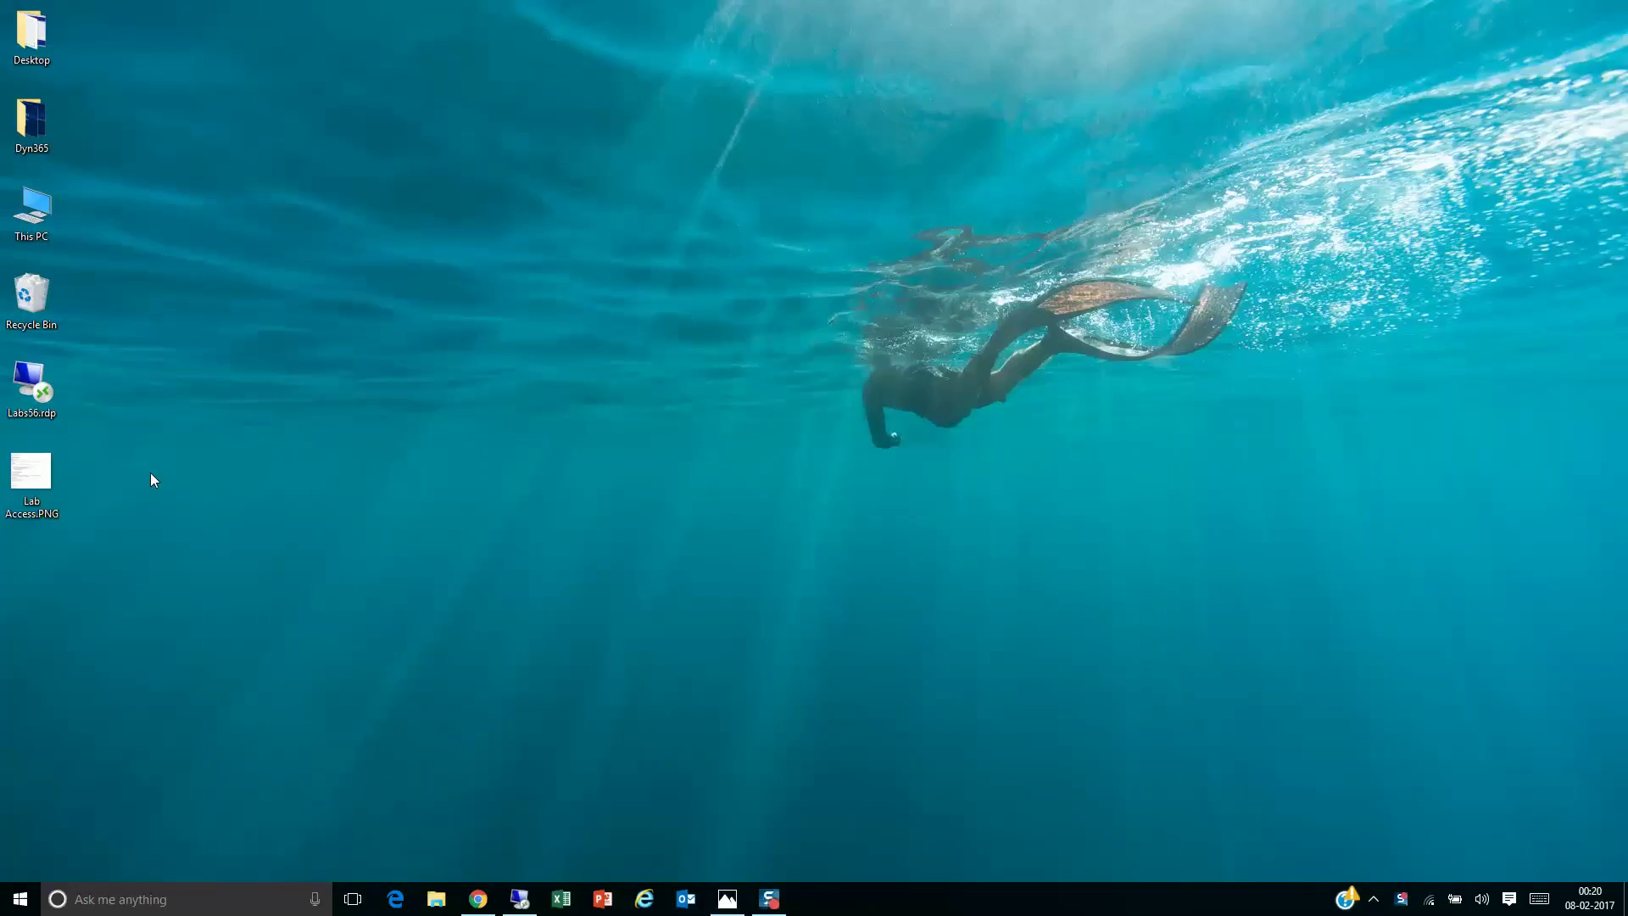
# - Connect with Labs56.rdp as administrator, always trusting the 192.168.2.62 certificate
pyautogui.doubleClick(26, 385)
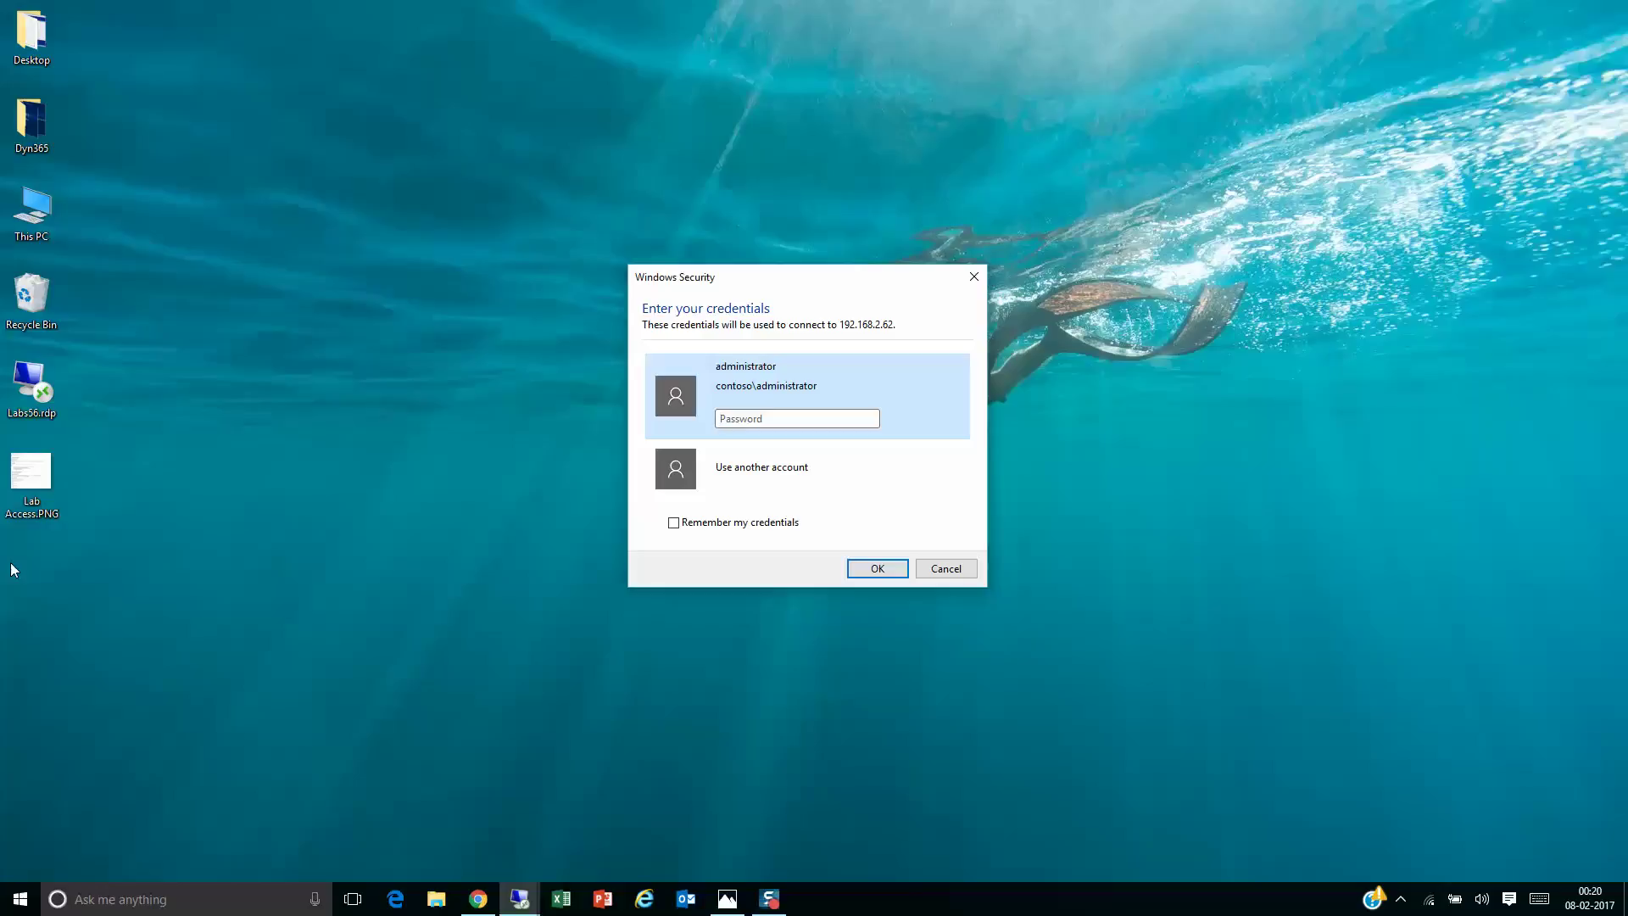
pyautogui.press('Return')
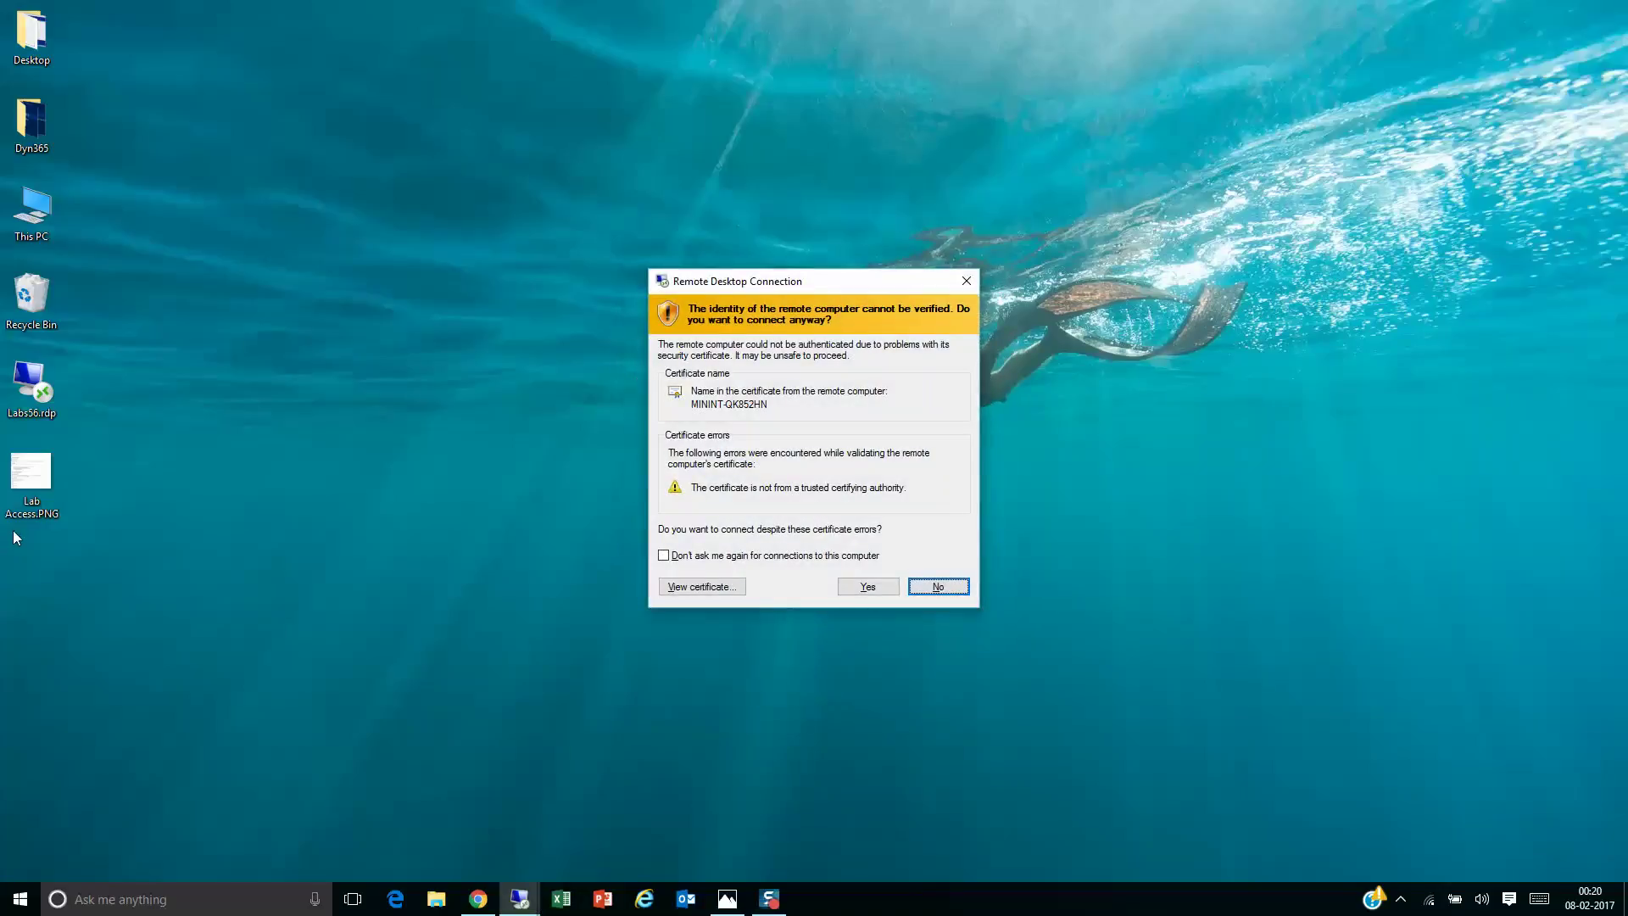
pyautogui.click(829, 557)
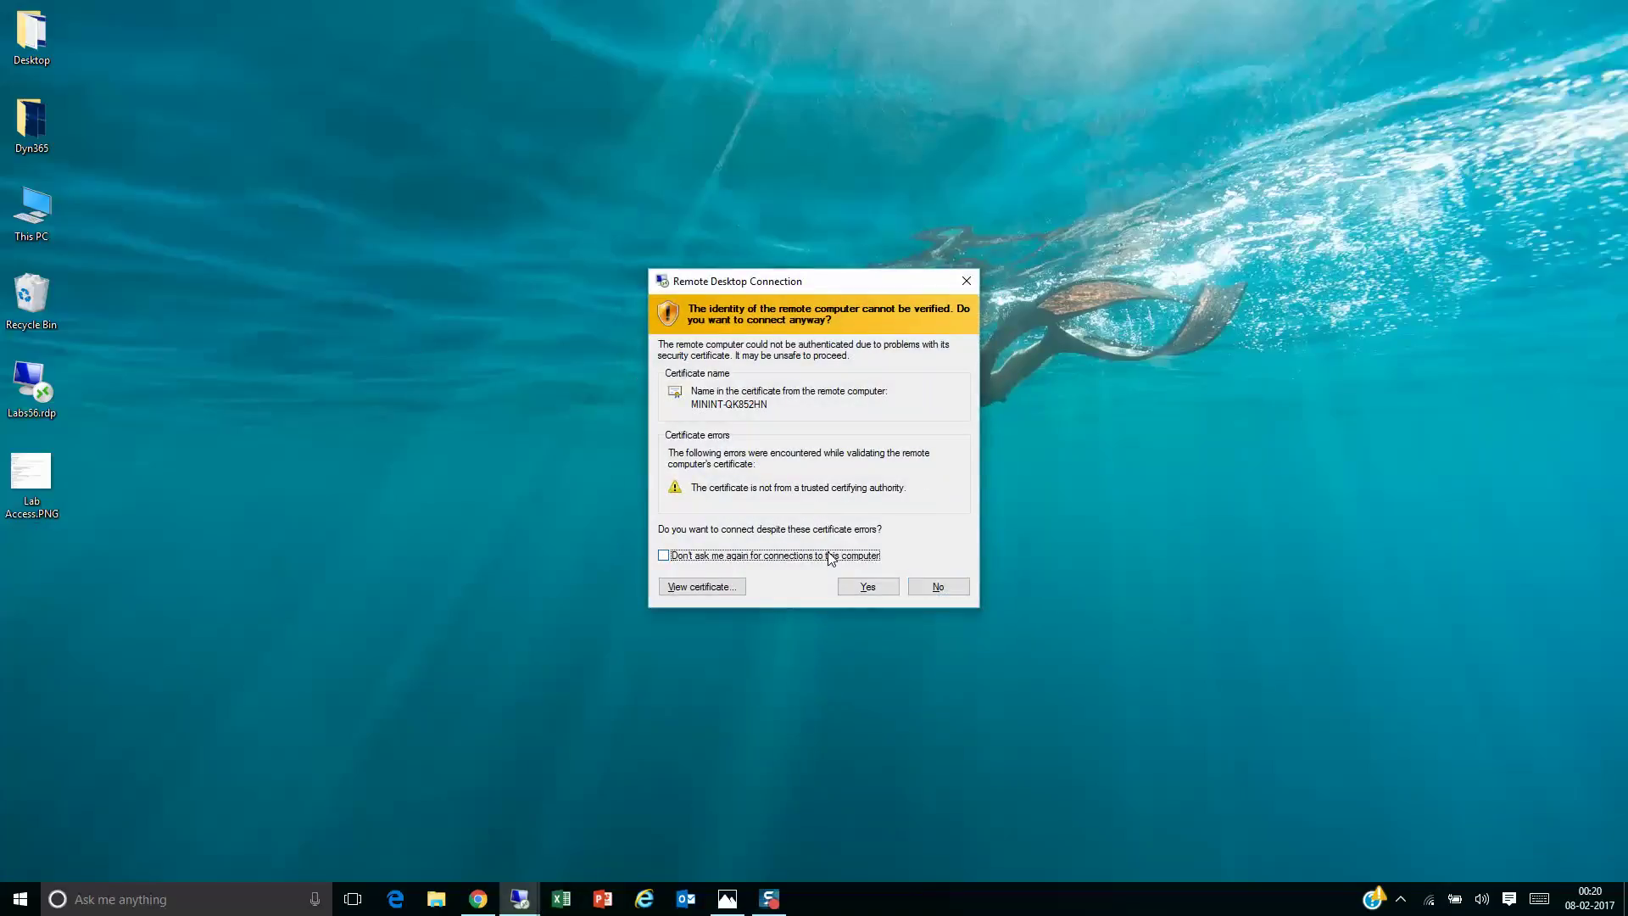
pyautogui.click(867, 587)
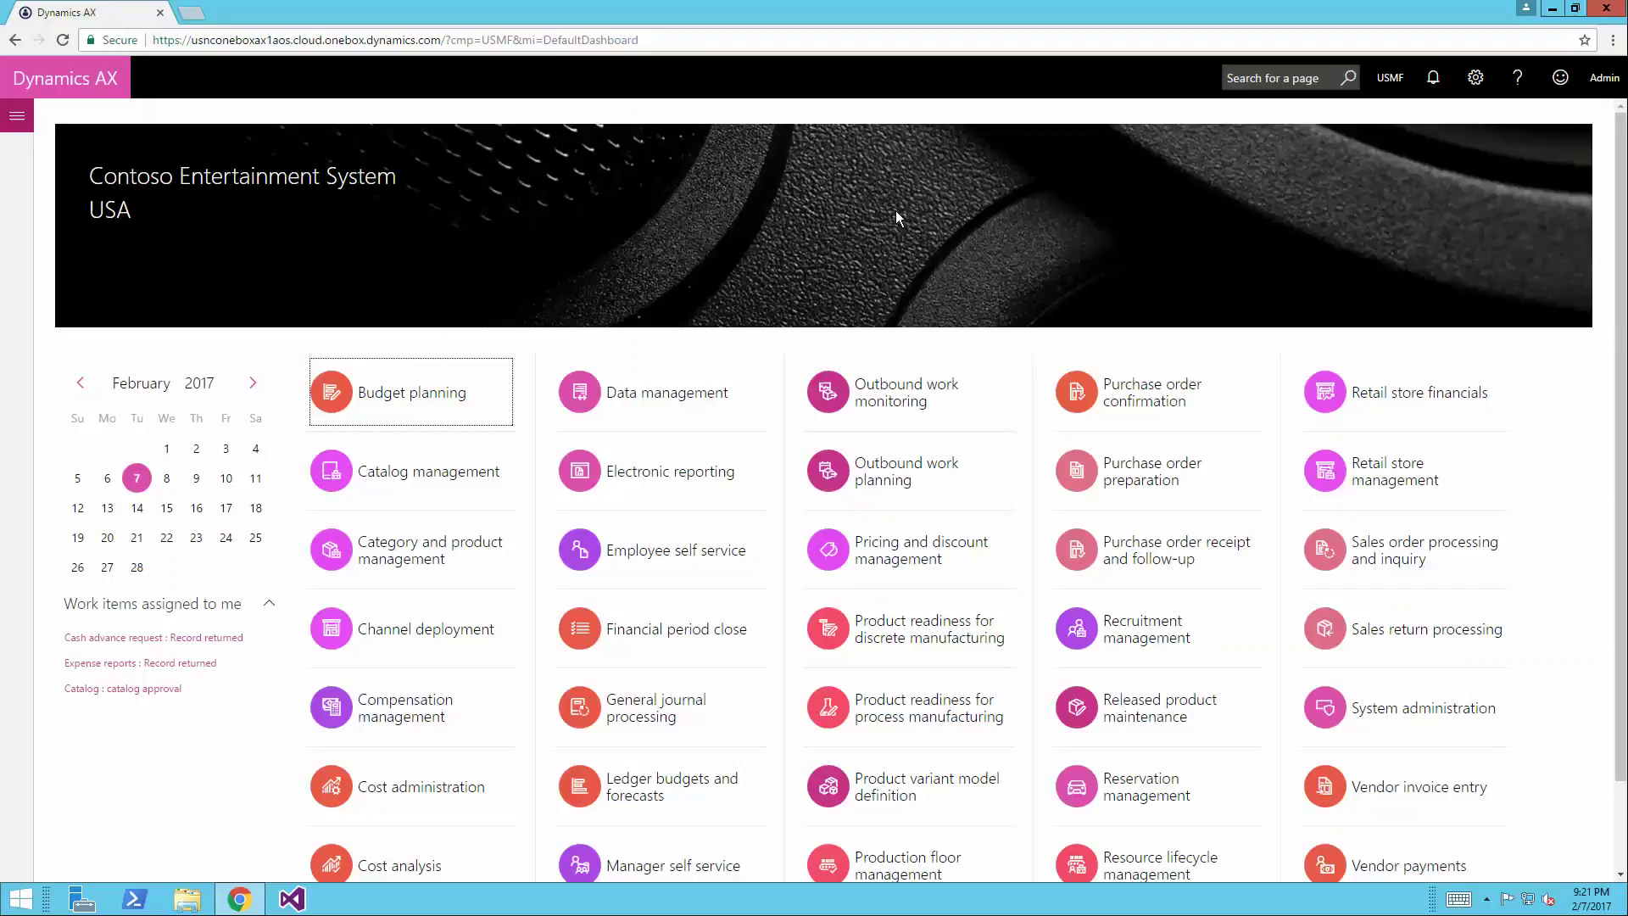
# - Copy the Dynamics AX dashboard URL from the address bar
pyautogui.click(574, 41)
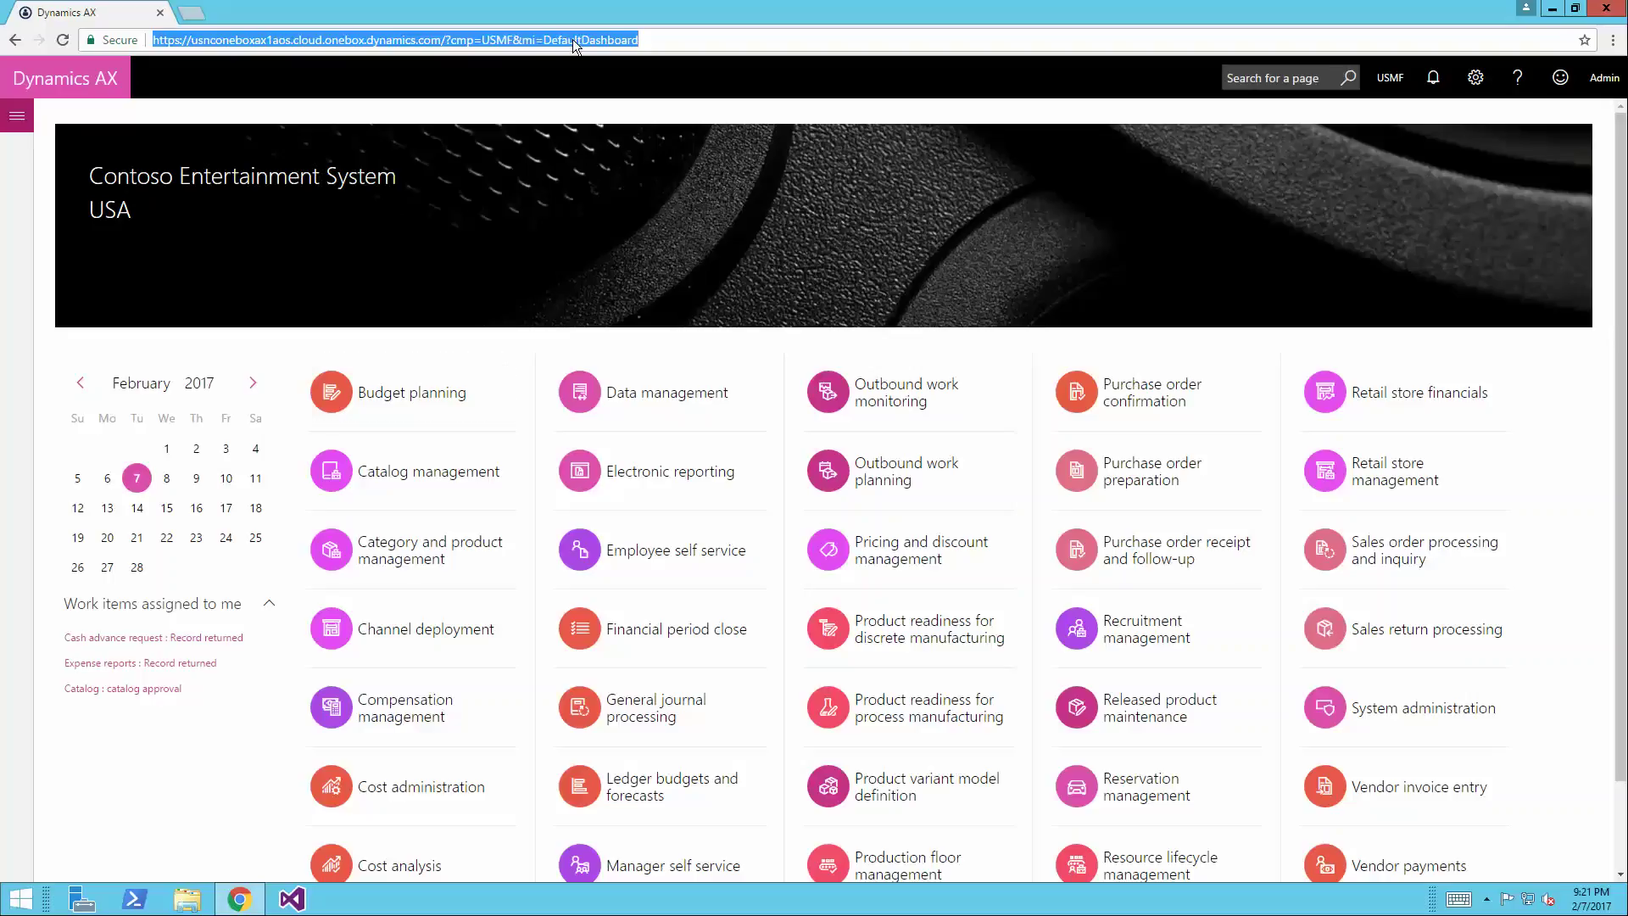
pyautogui.rightClick(574, 40)
pyautogui.click(598, 102)
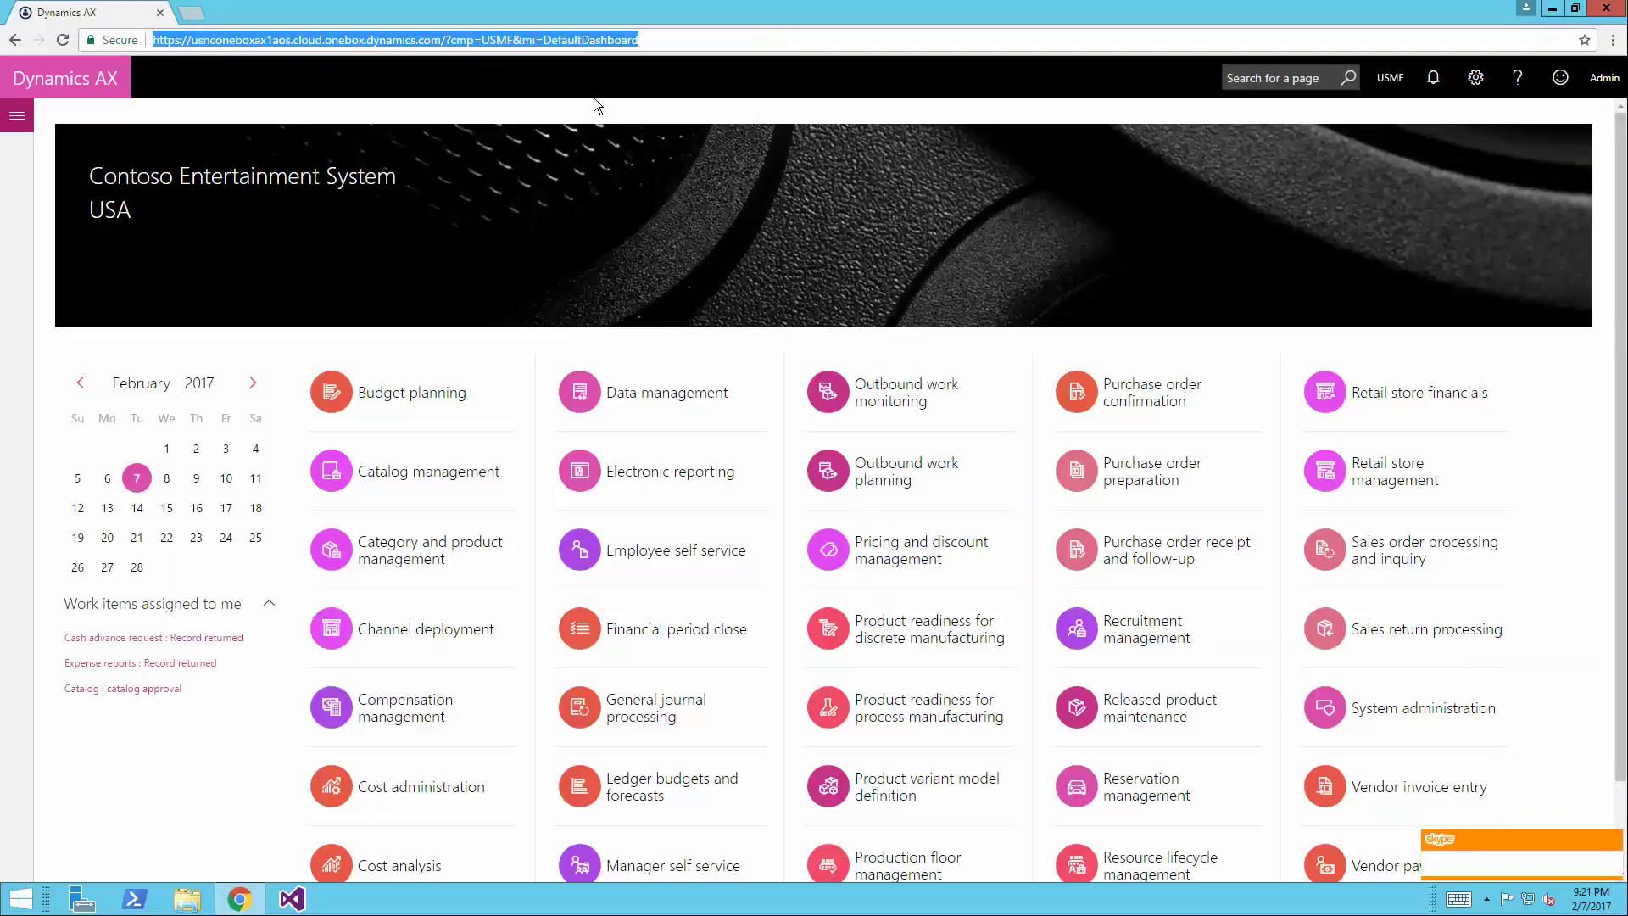
# - Load the copied URL in a new tab with 'aos' changed to 'pos'
pyautogui.click(188, 14)
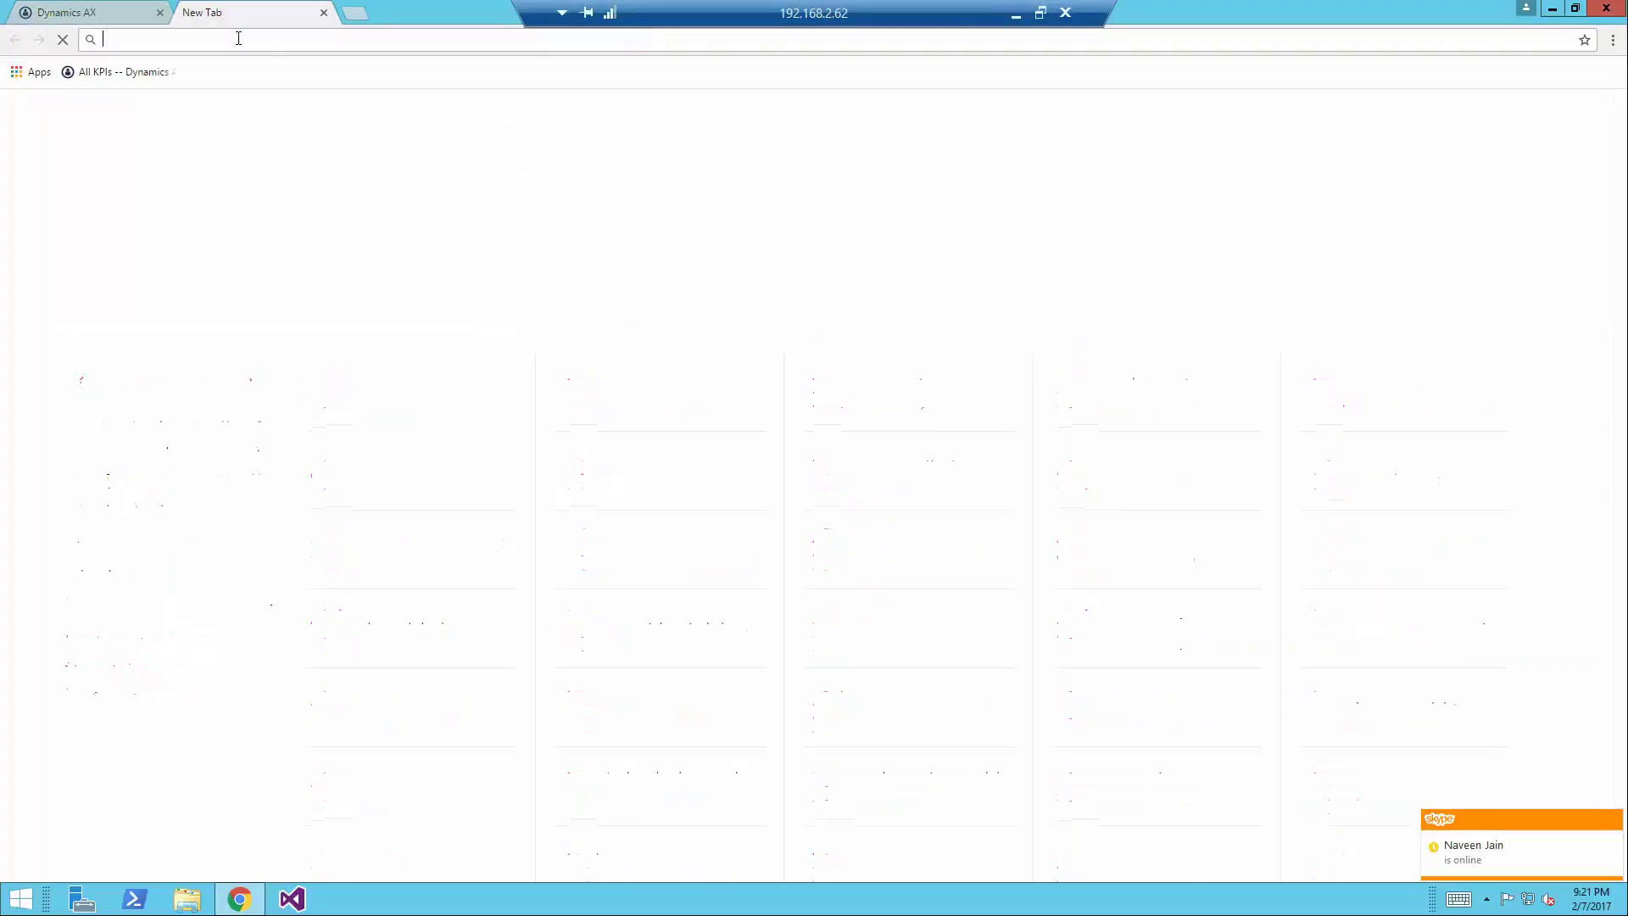
pyautogui.rightClick(268, 45)
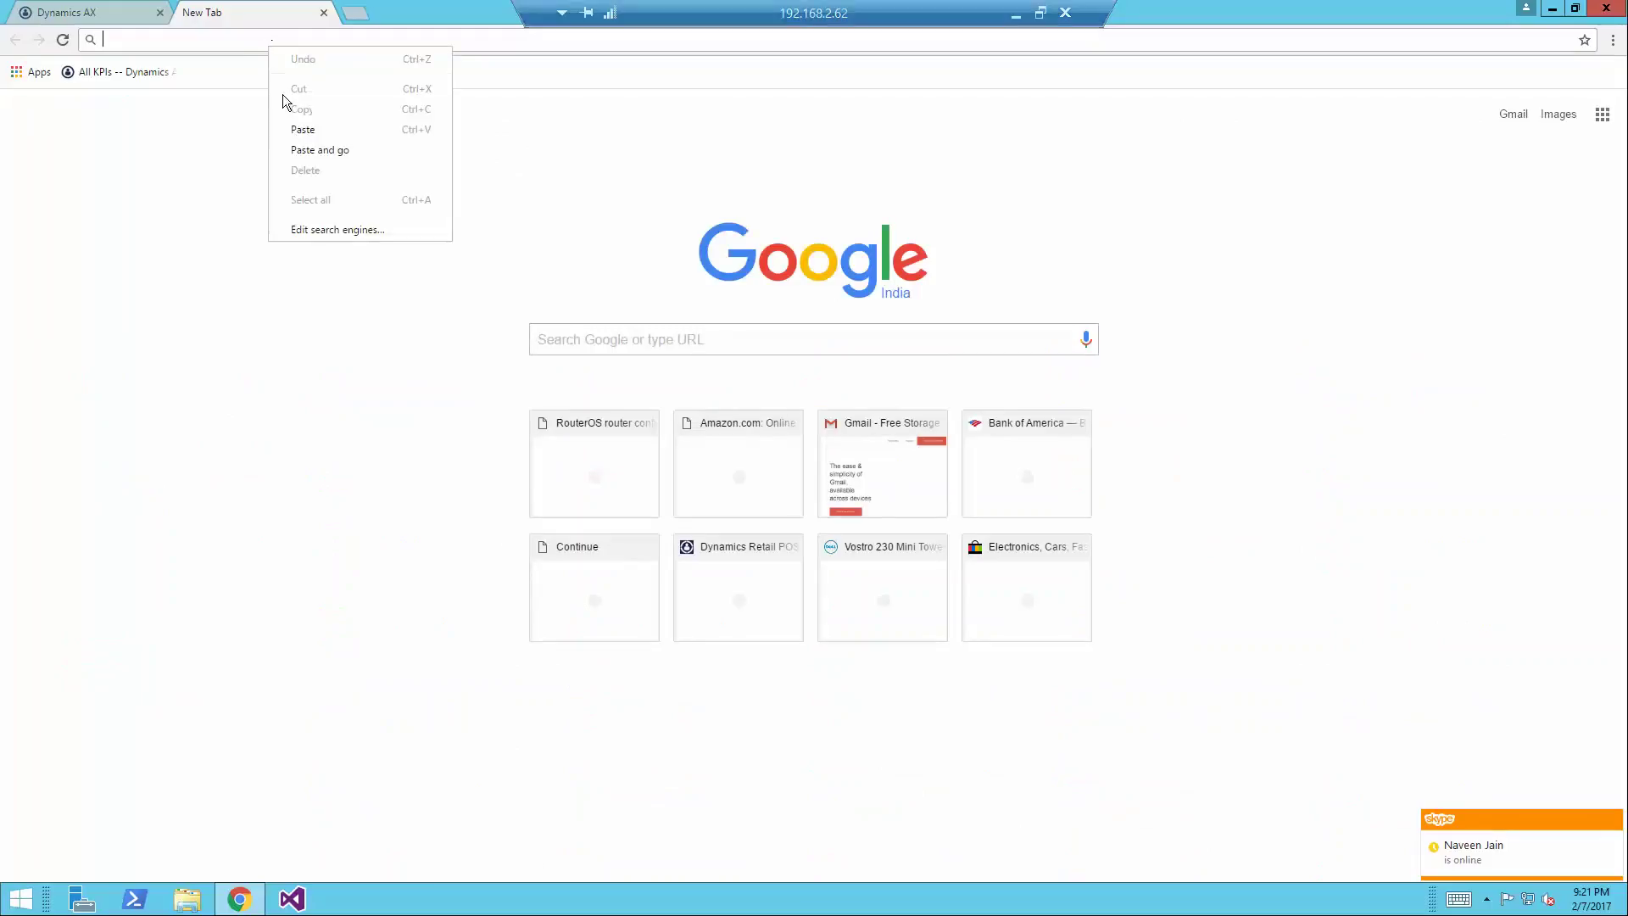
pyautogui.click(302, 130)
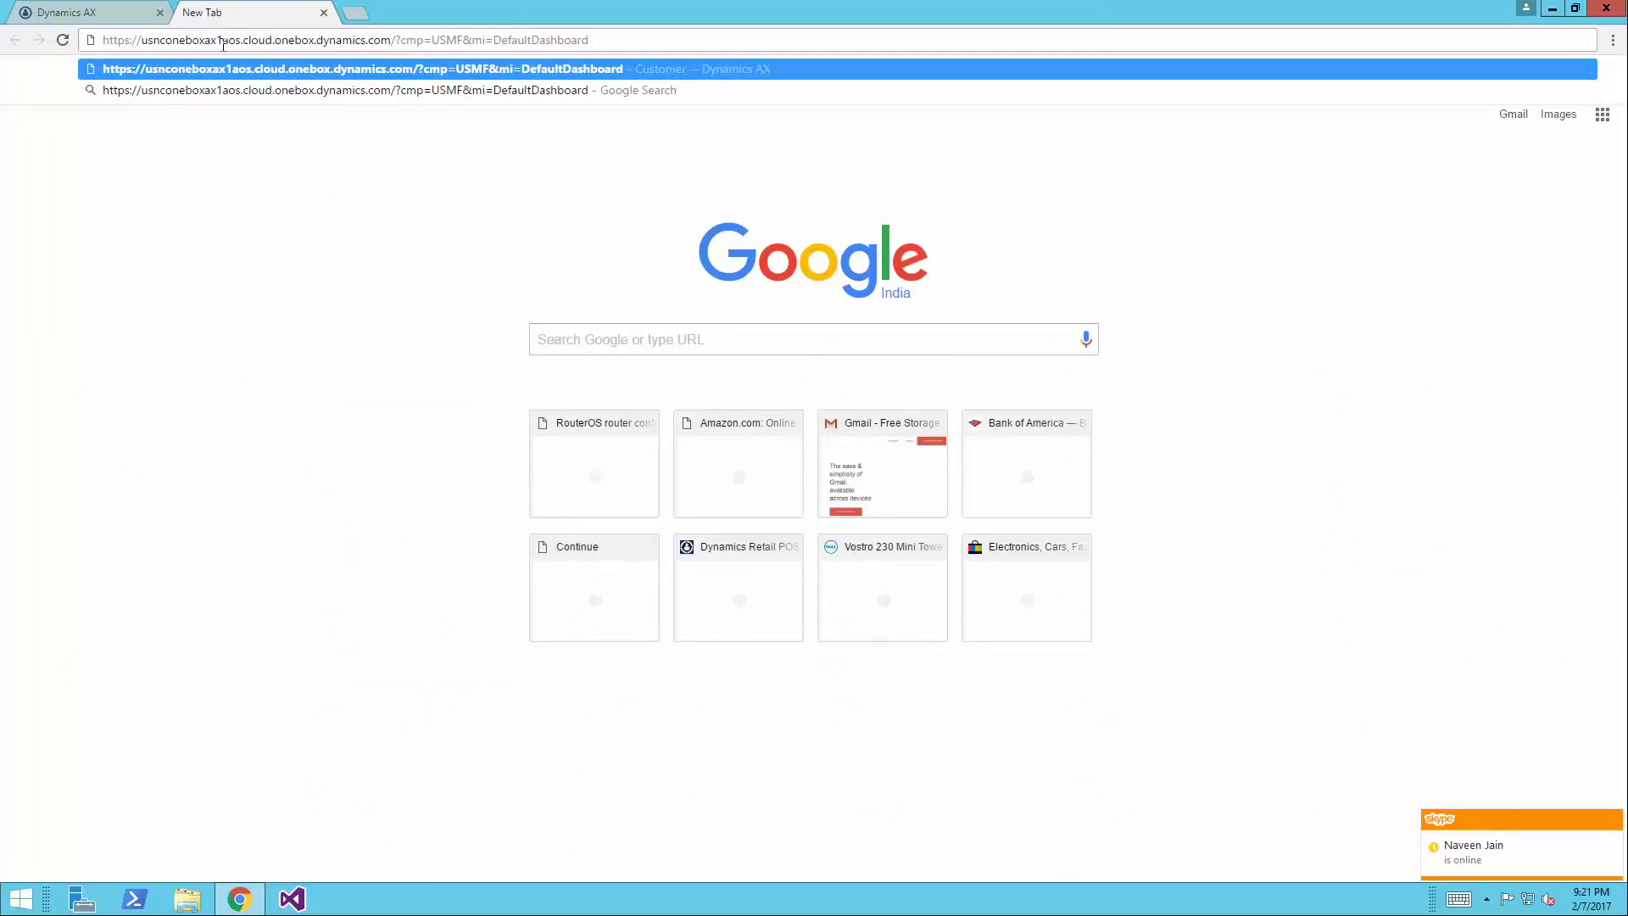
pyautogui.press('BackSpace')
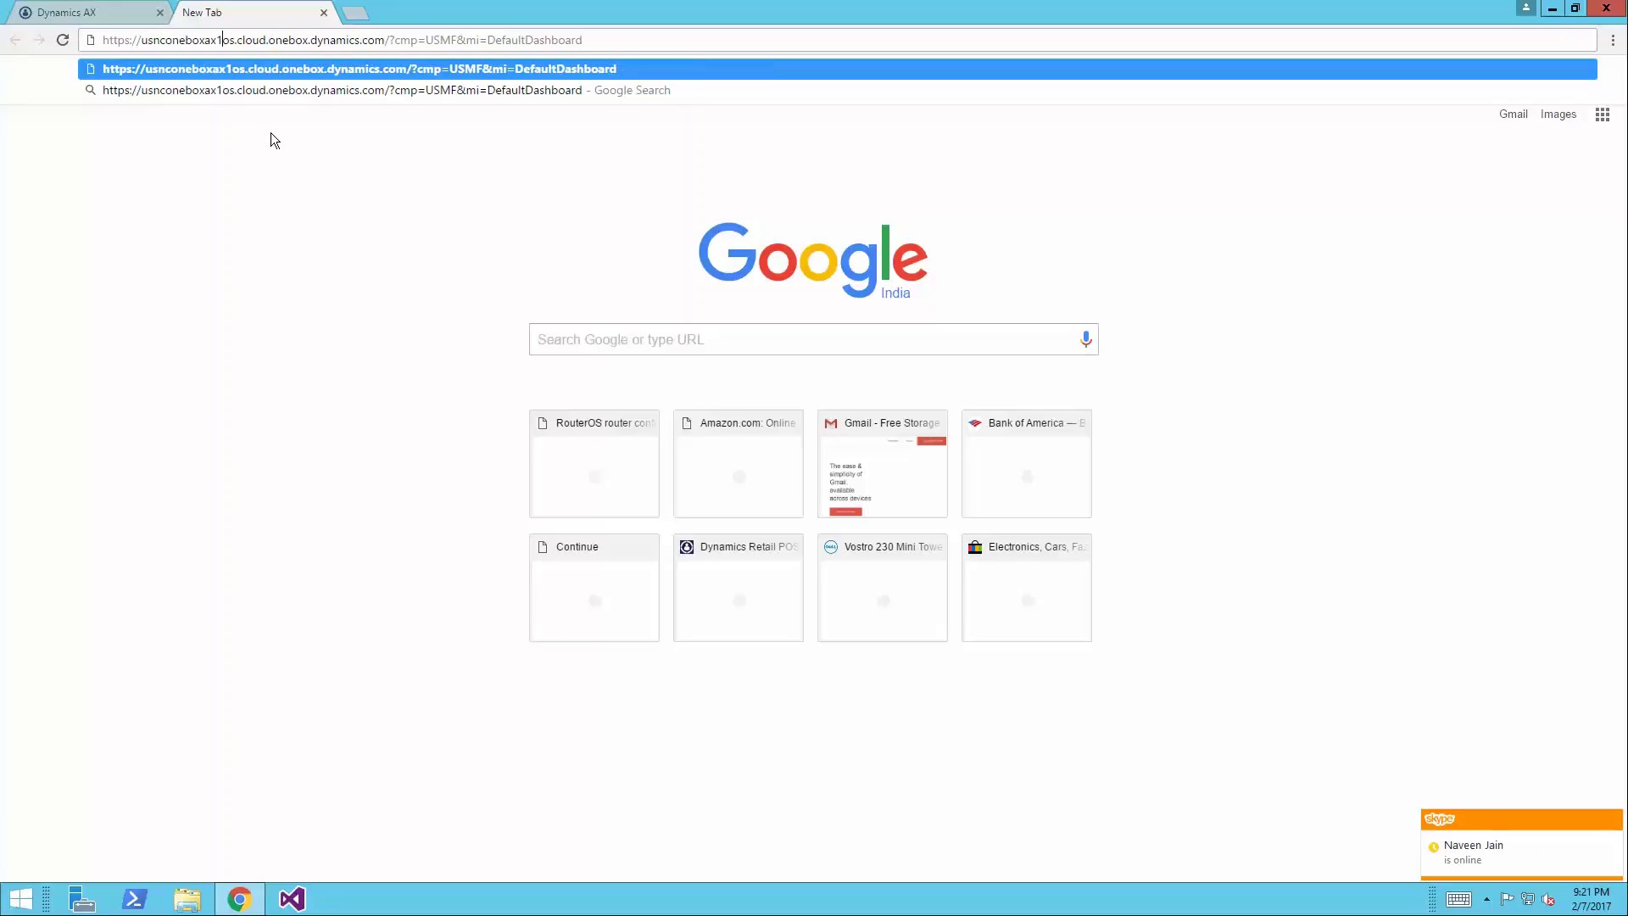
pyautogui.write('o')
pyautogui.press('Return')
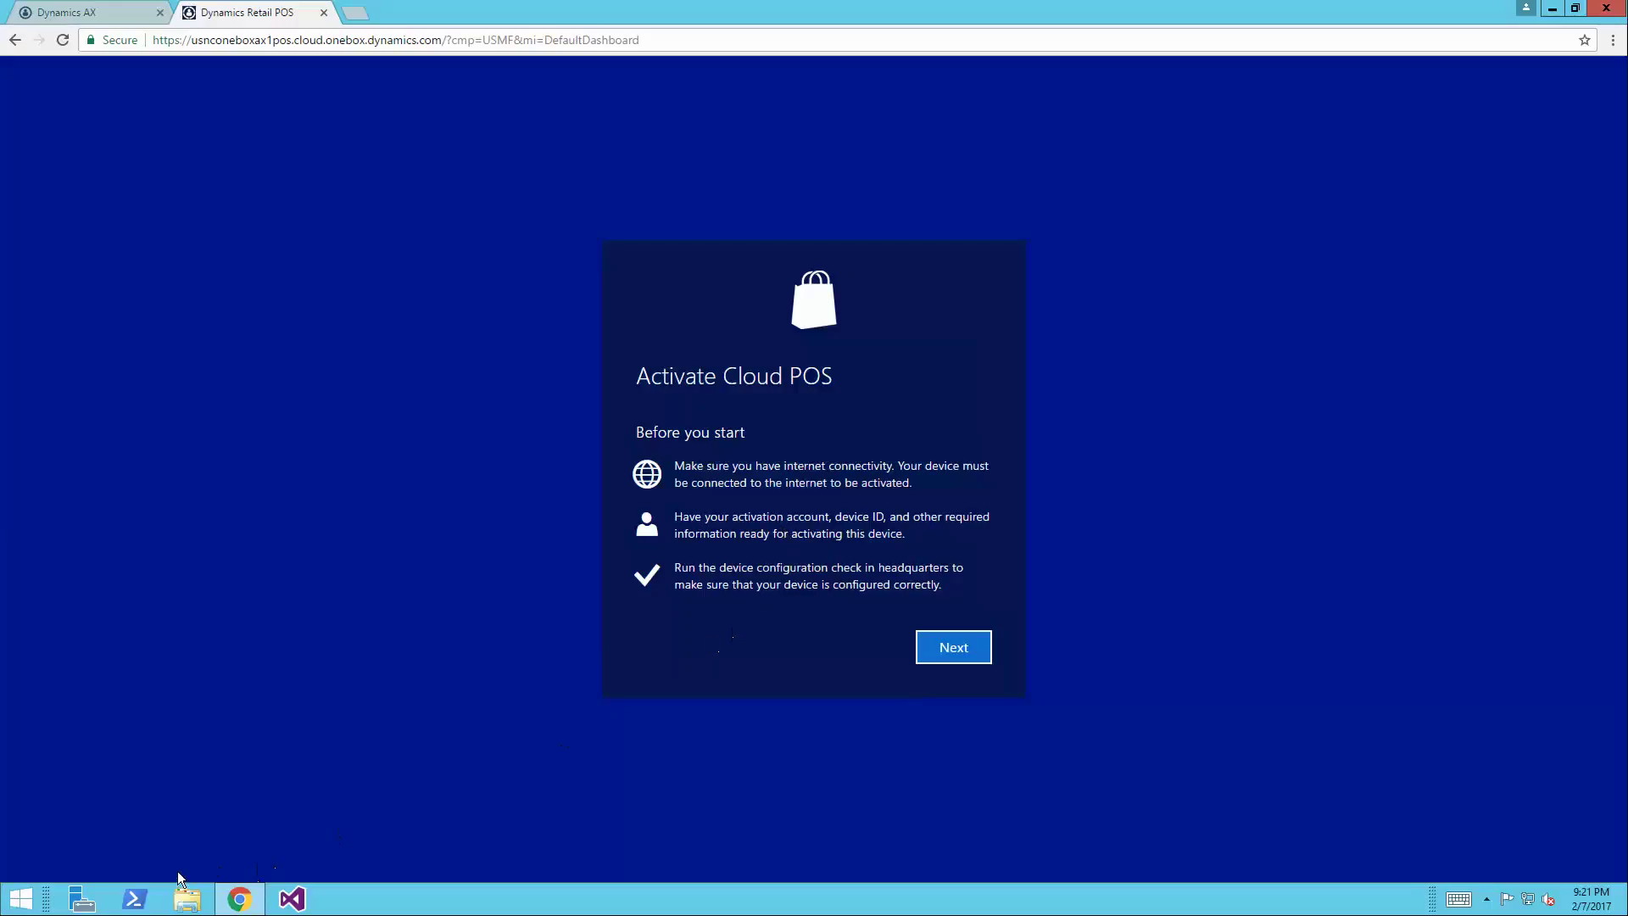
pyautogui.click(186, 900)
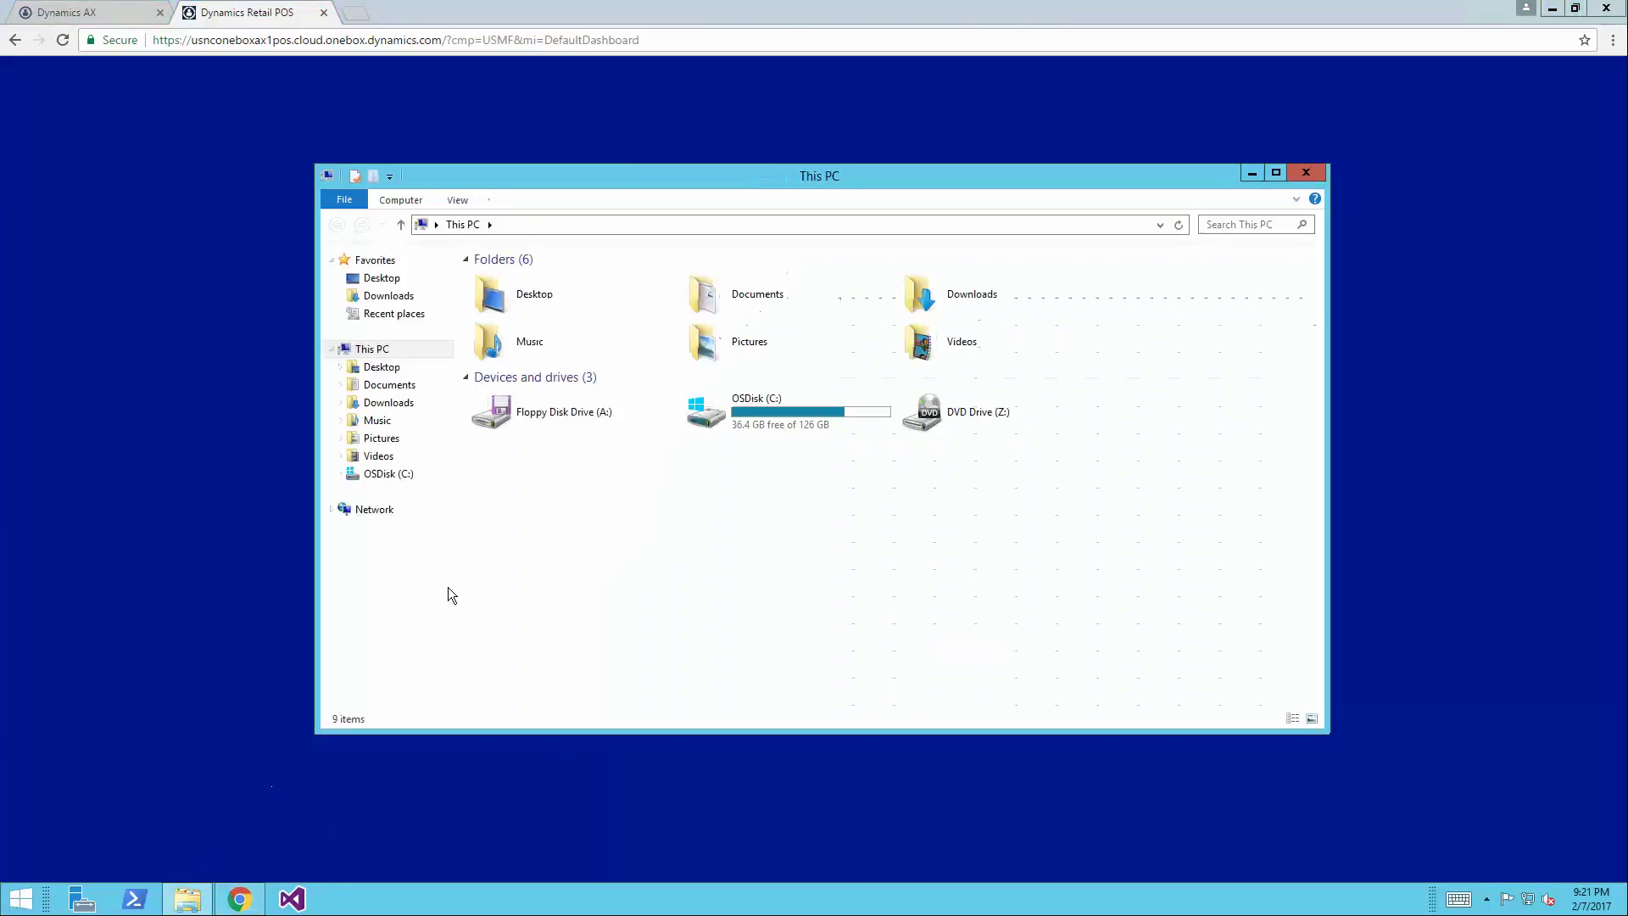
pyautogui.doubleClick(775, 406)
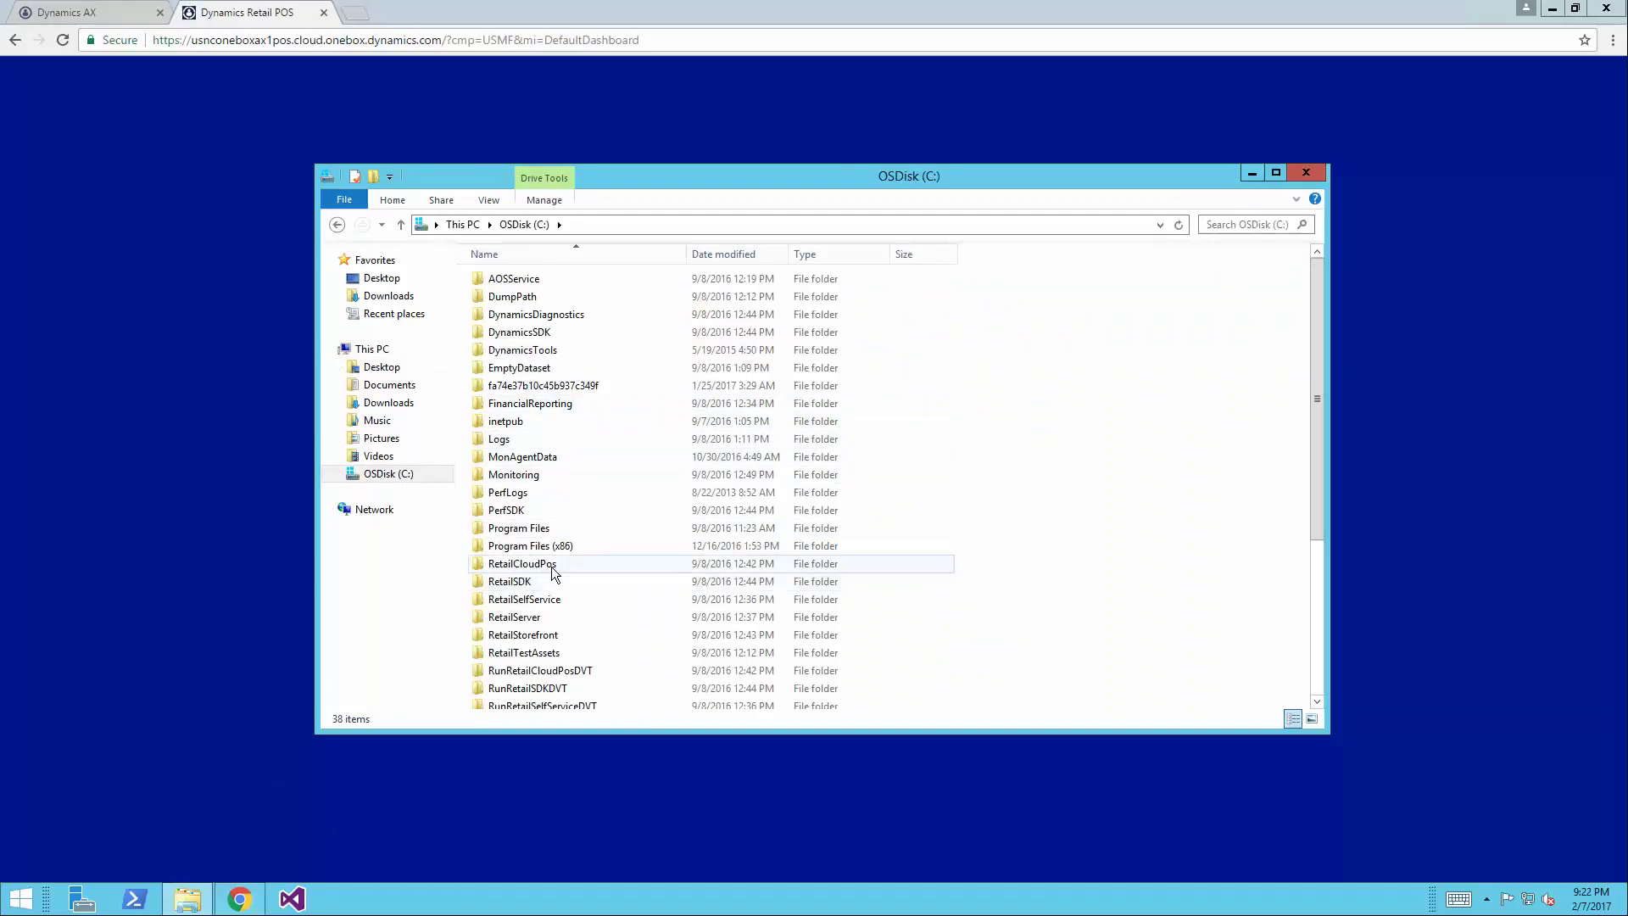
pyautogui.click(544, 599)
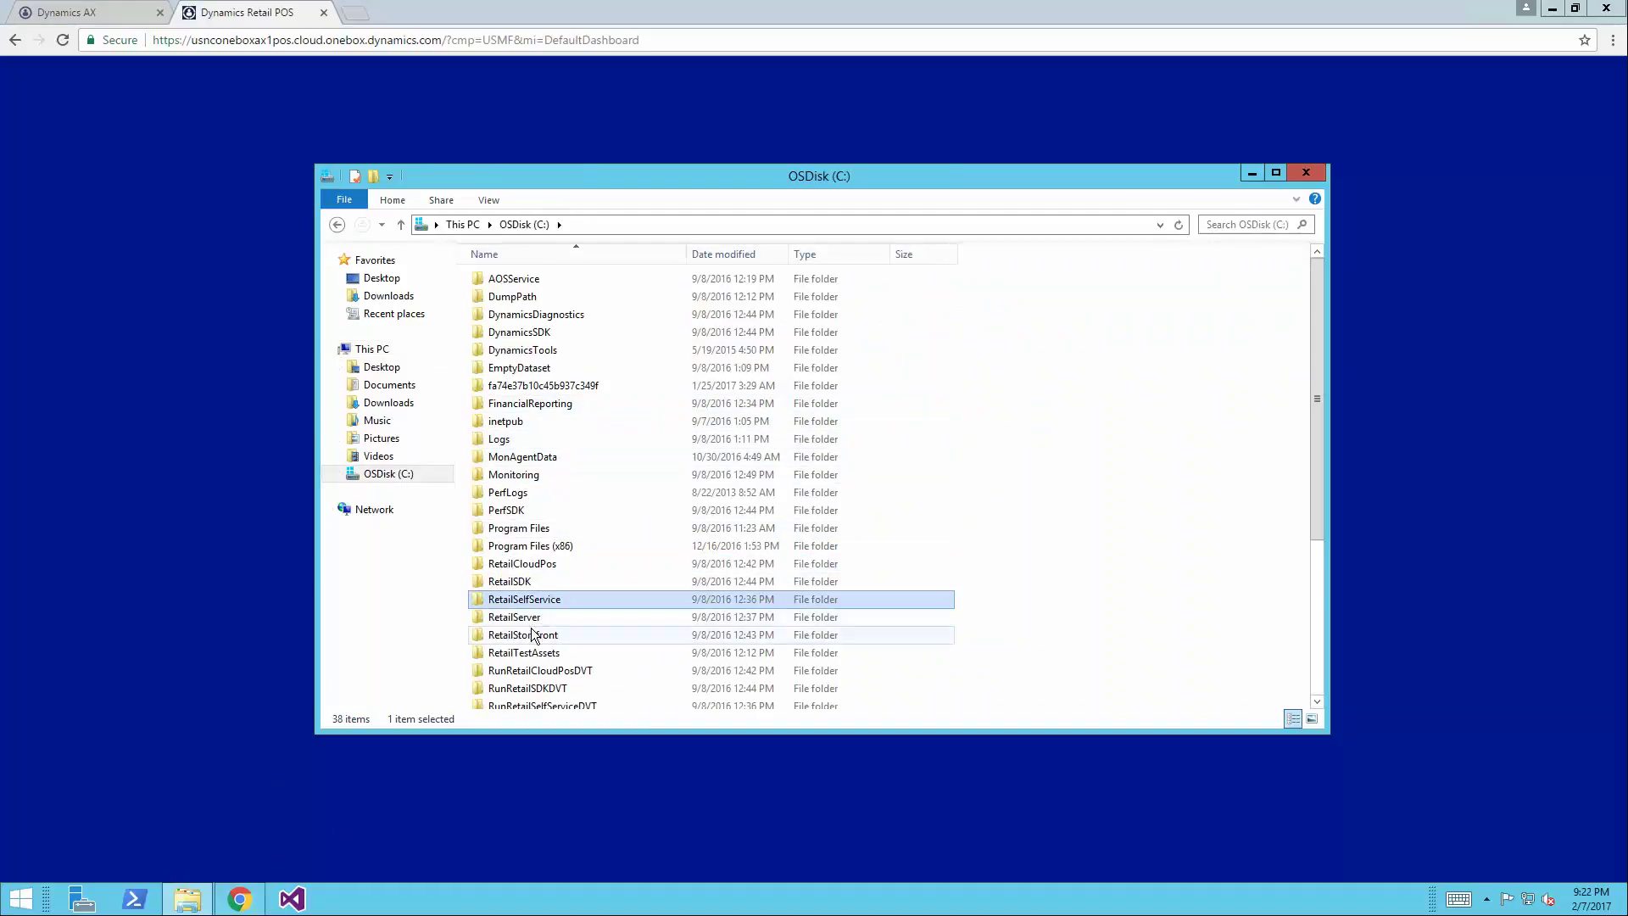
pyautogui.click(535, 618)
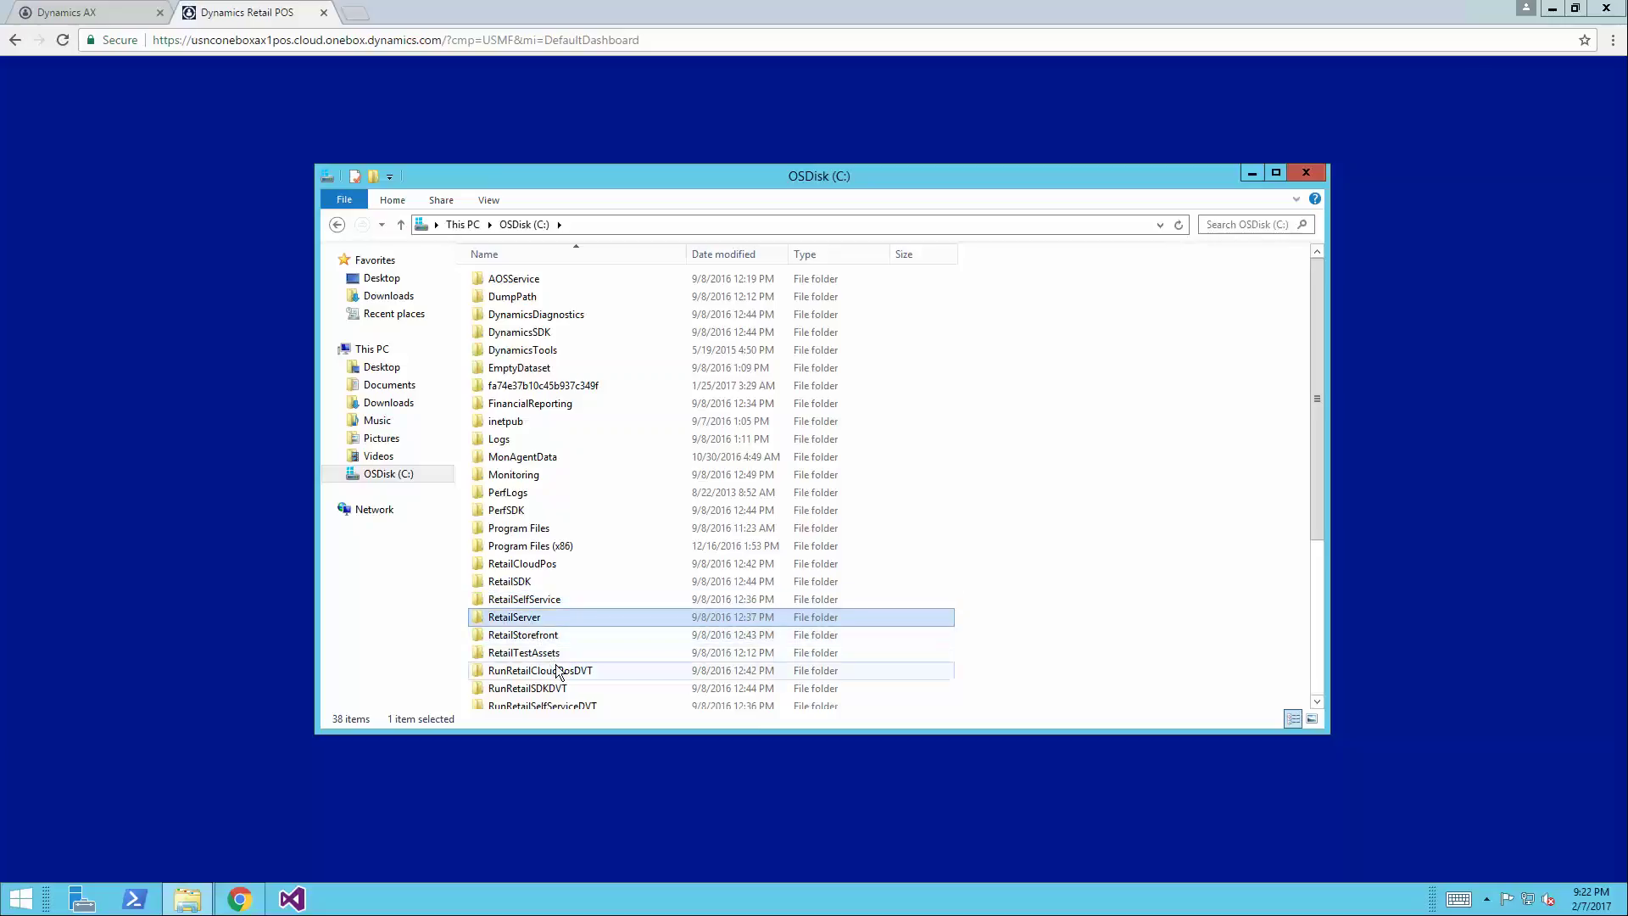
pyautogui.click(1297, 176)
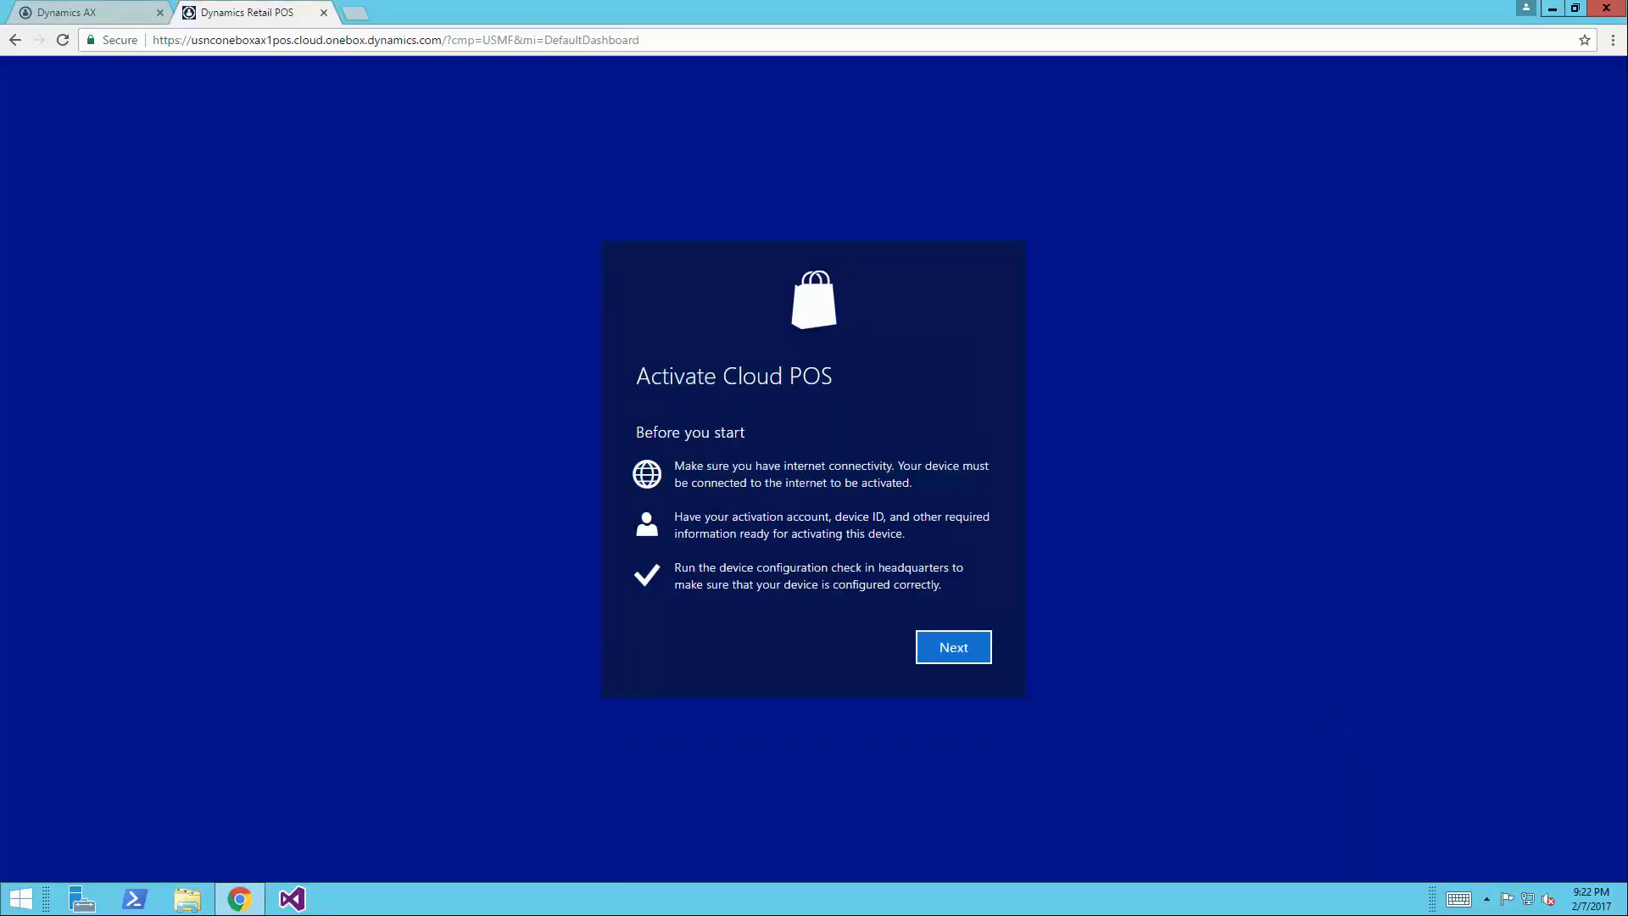